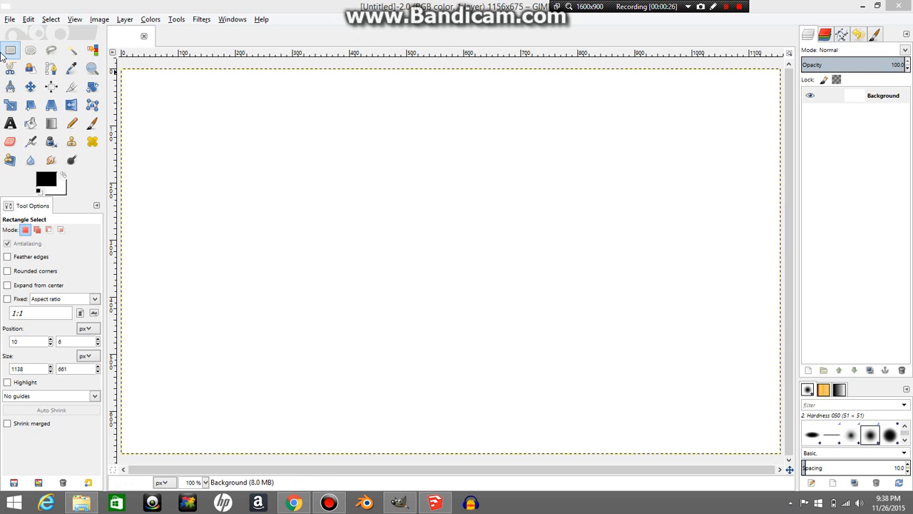
Select a rectangle of about 1136 × 655 px just inside the canvas edges and fill it with black
{"action": "left_click_drag", "start_coordinate": [127, 77], "coordinate": [776, 451]}
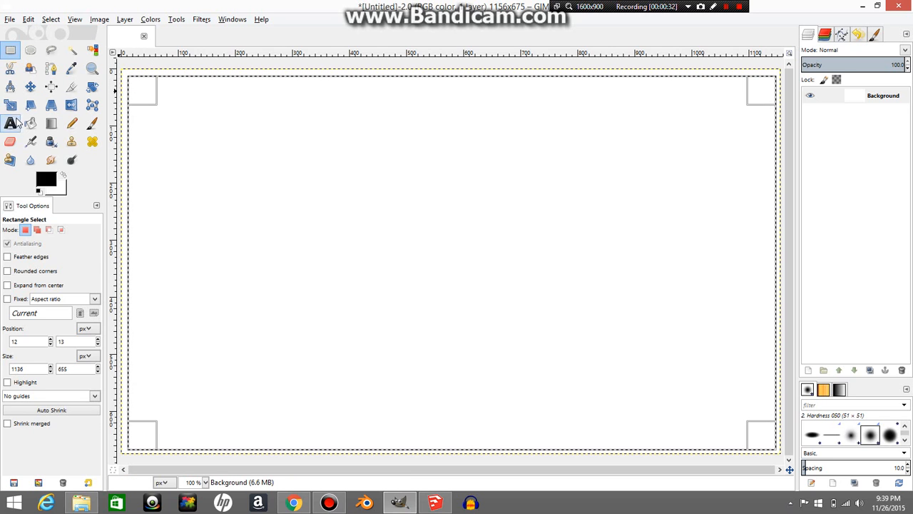
{"action": "left_click", "coordinate": [31, 124]}
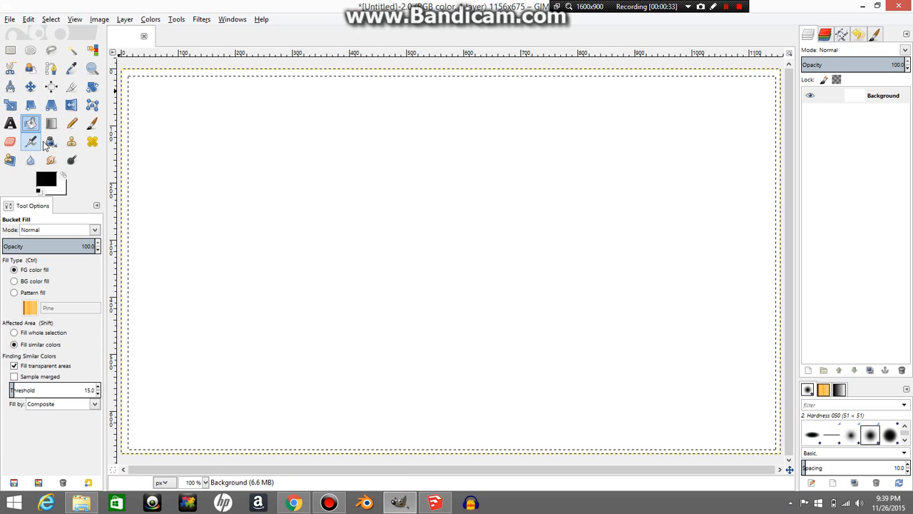
{"action": "left_click", "coordinate": [176, 183]}
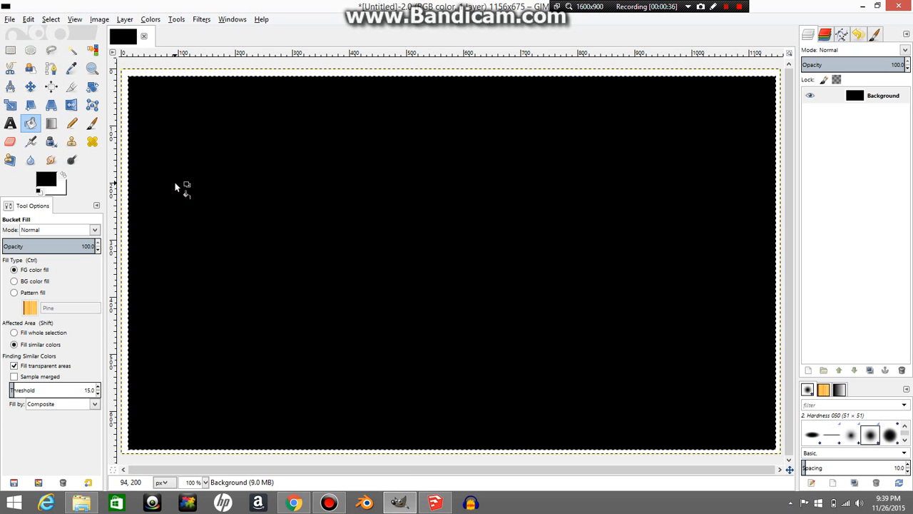
Shrink the selection by 20 px and erase its contents to leave a black border, ending with nothing selected
{"action": "left_click", "coordinate": [58, 18]}
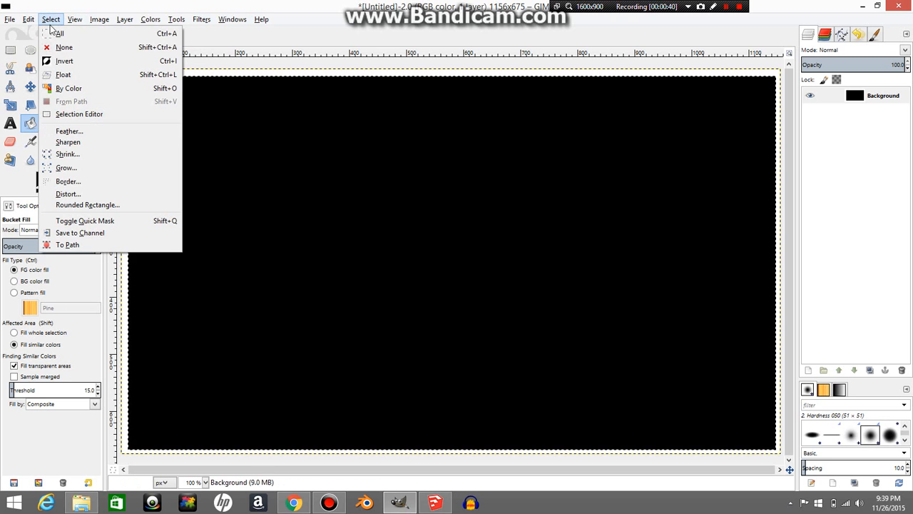
{"action": "left_click", "coordinate": [68, 153]}
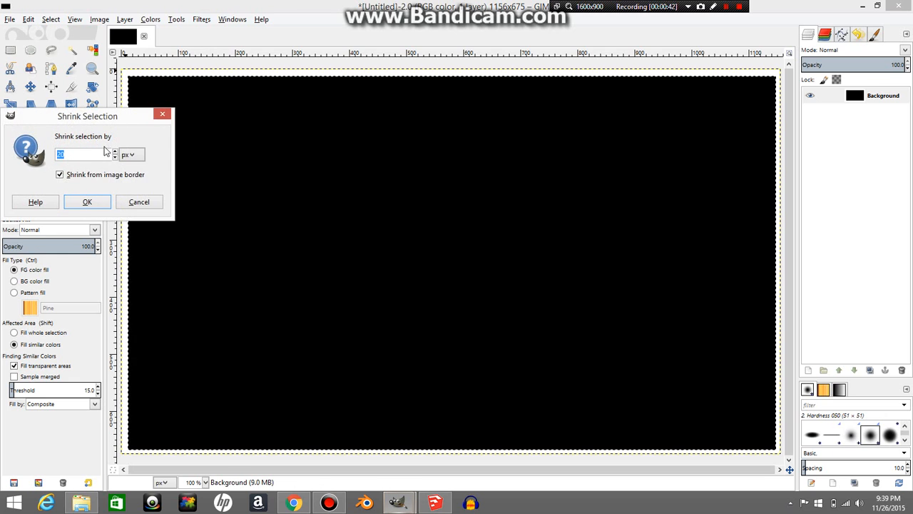
{"action": "left_click", "coordinate": [87, 202]}
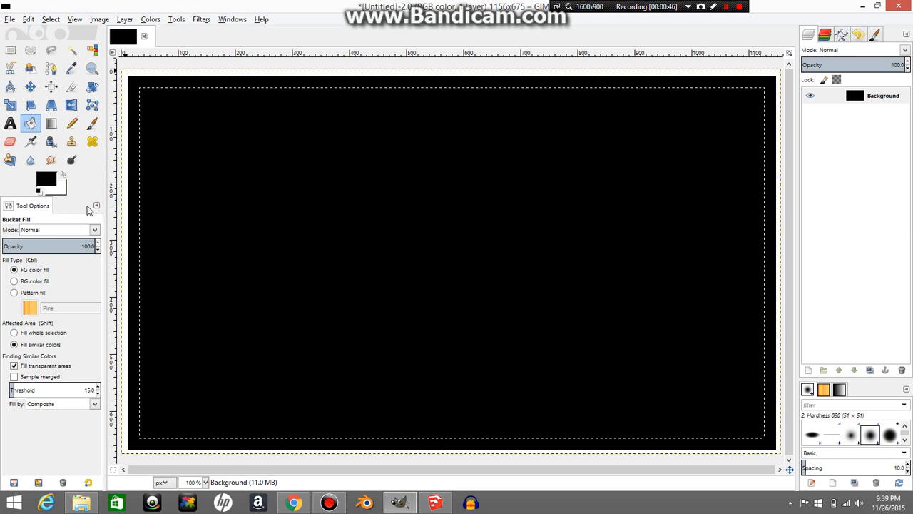
{"action": "key", "text": "Delete"}
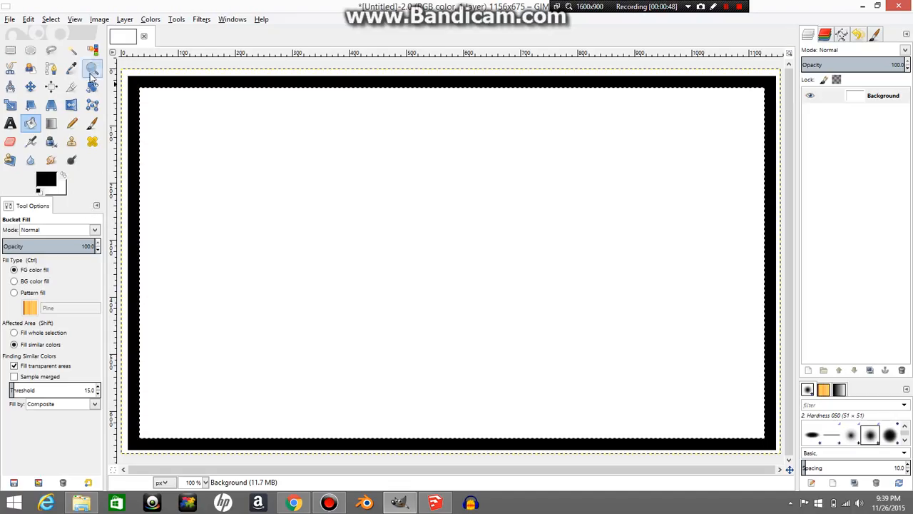
{"action": "left_click", "coordinate": [51, 21]}
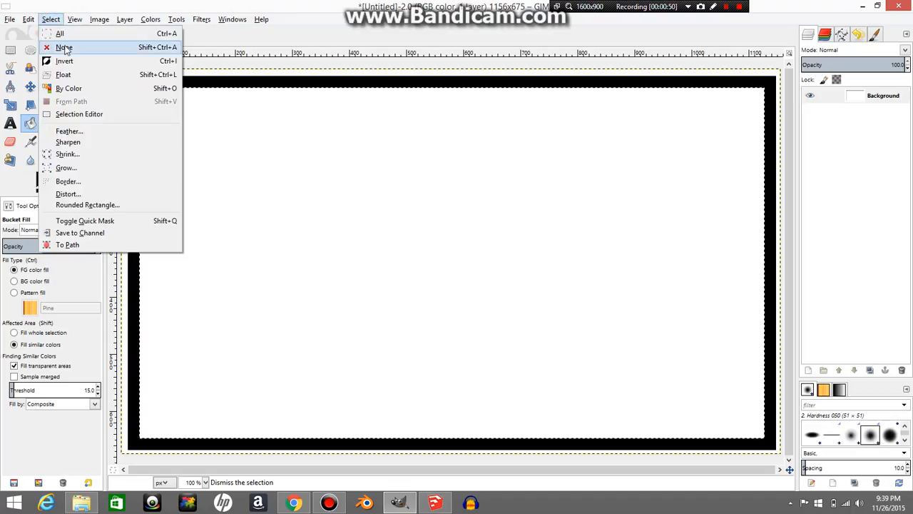
{"action": "left_click", "coordinate": [65, 48]}
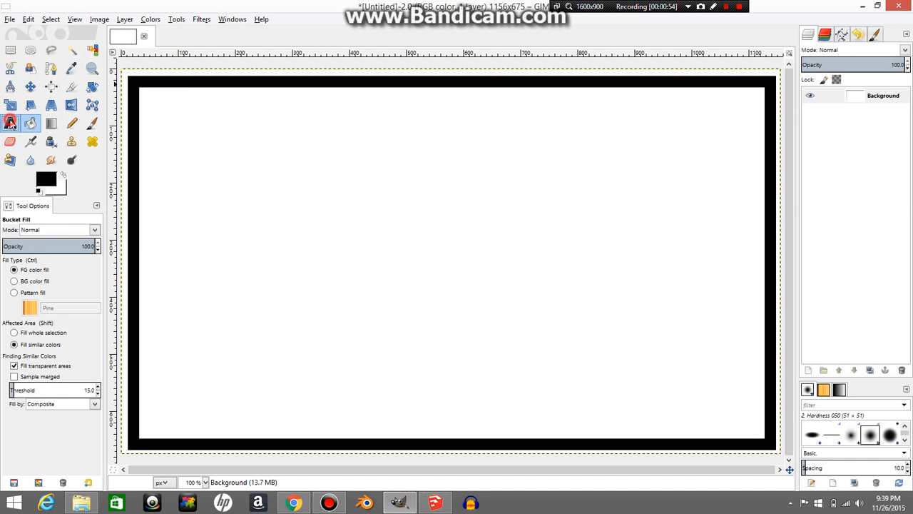
Place the letters T, E, C and H as separate text layers in Segoe UI Heavy at 200 px
{"action": "left_click", "coordinate": [11, 124]}
{"action": "double_click", "coordinate": [45, 251]}
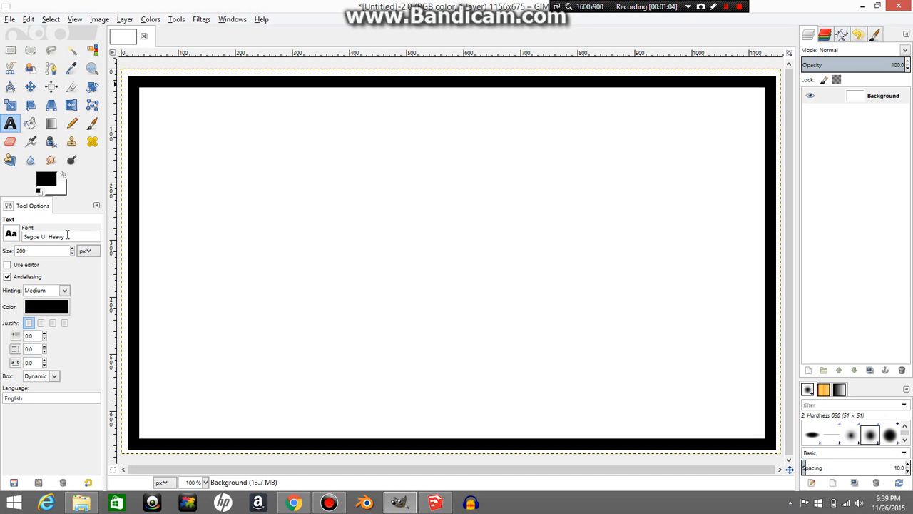
{"action": "left_click", "coordinate": [195, 176]}
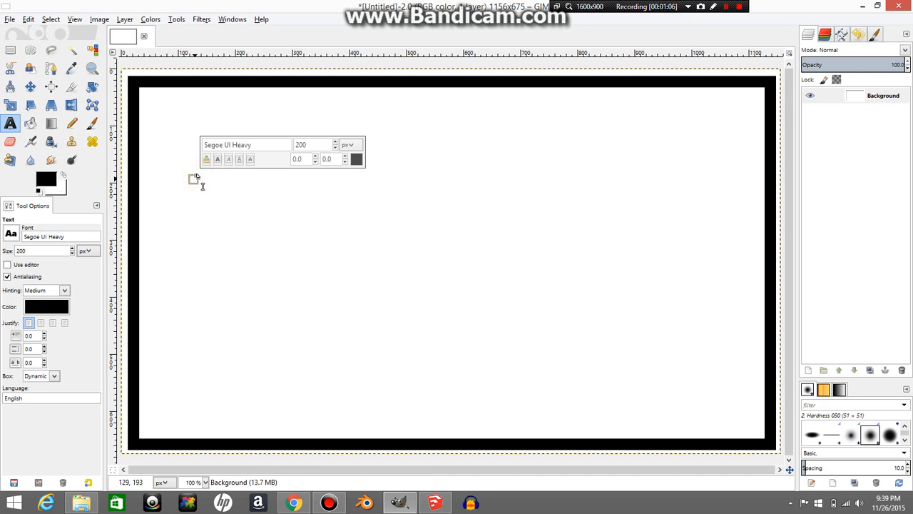
{"action": "type", "text": "T"}
{"action": "left_click", "coordinate": [397, 280]}
{"action": "type", "text": "E"}
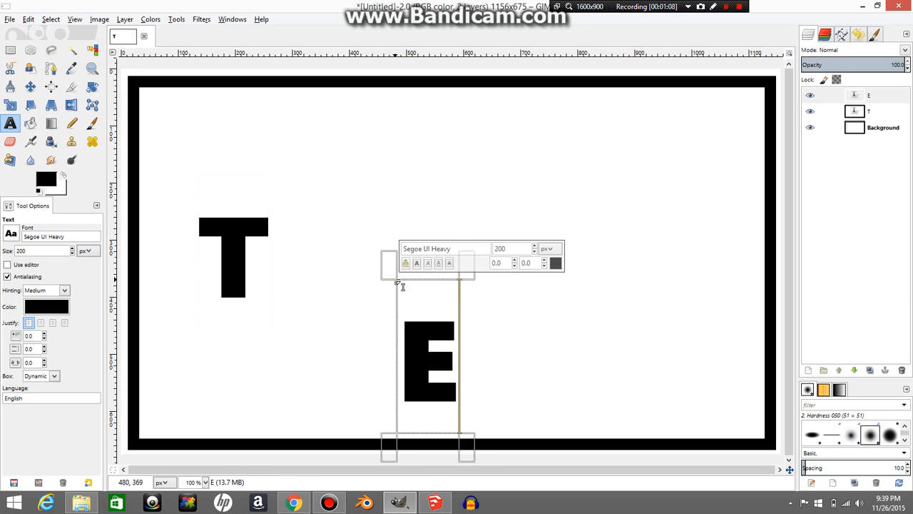
{"action": "left_click", "coordinate": [397, 179]}
{"action": "type", "text": "C"}
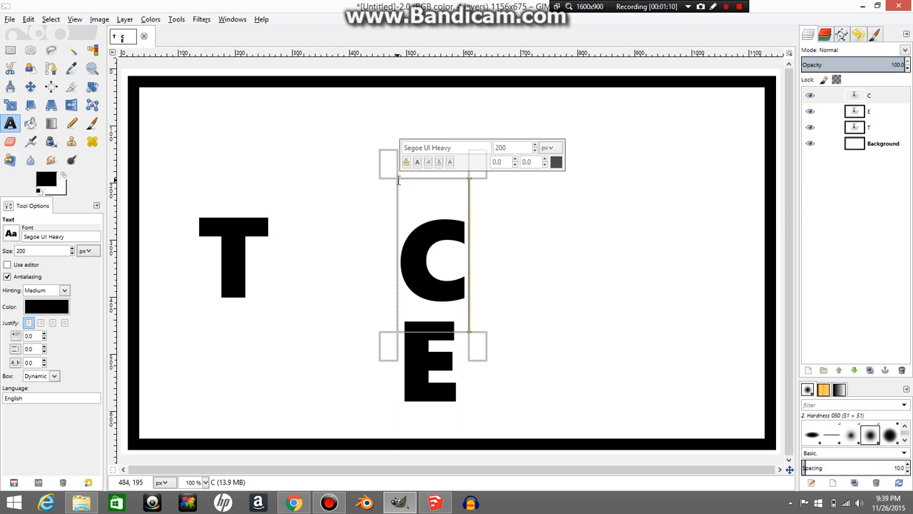
{"action": "left_click", "coordinate": [548, 264]}
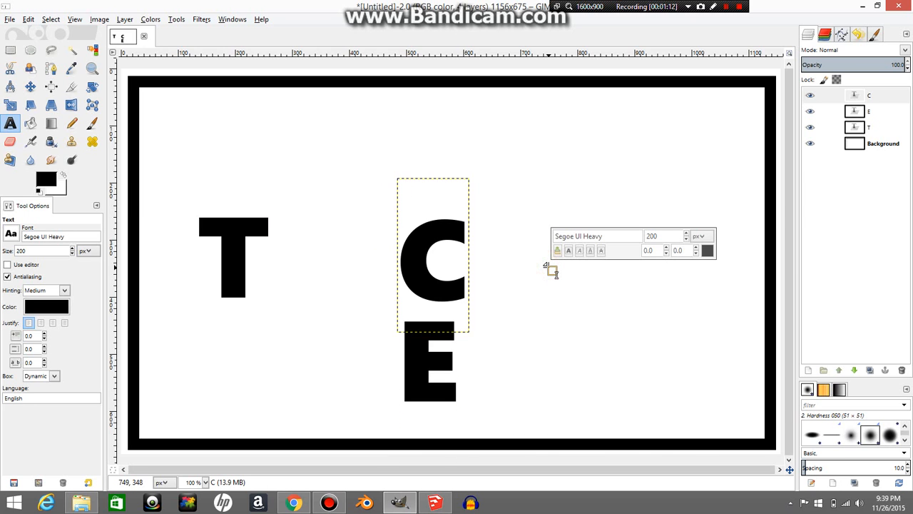
{"action": "type", "text": "H"}
Add a separate text layer with the letter X and set its size to 500 px
{"action": "left_click", "coordinate": [306, 166]}
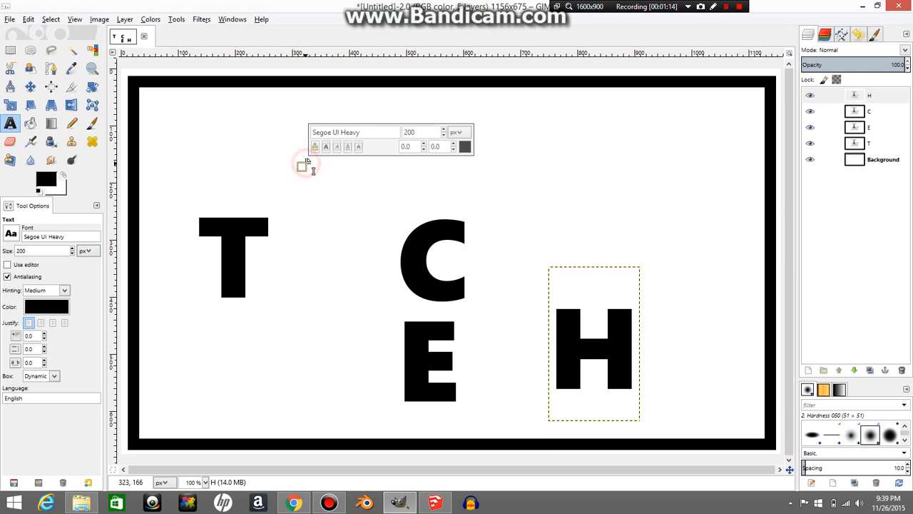
{"action": "type", "text": "X"}
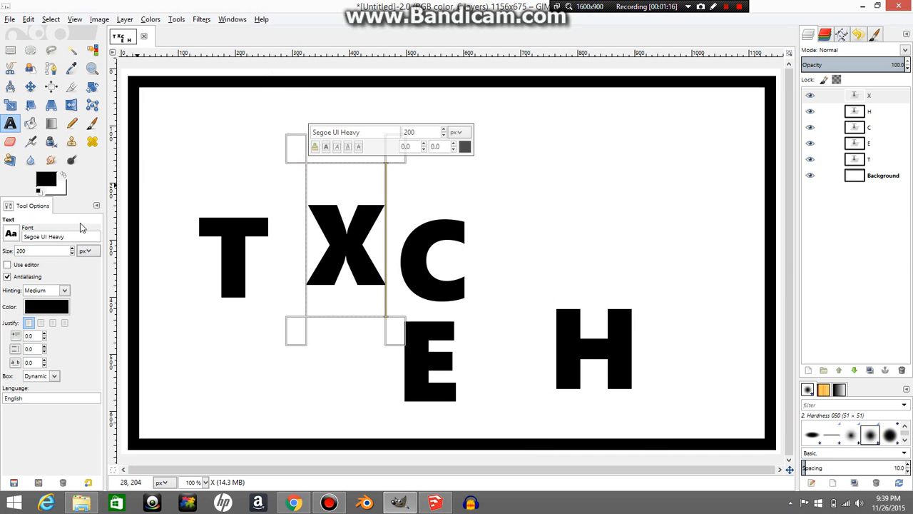
{"action": "double_click", "coordinate": [16, 252]}
{"action": "key", "text": "Return"}
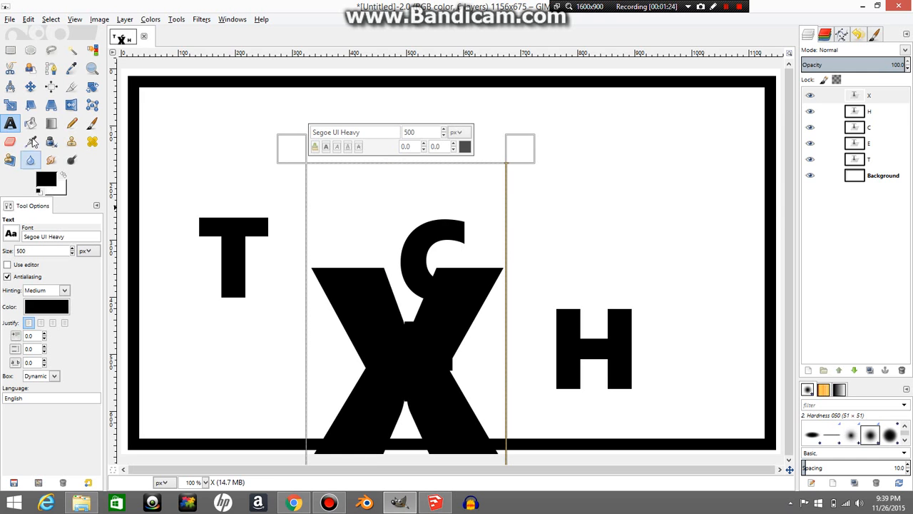
Arrange T, E, C and H in a spaced row along the frame's upper edge, with the large X below T and E
{"action": "left_click", "coordinate": [30, 85]}
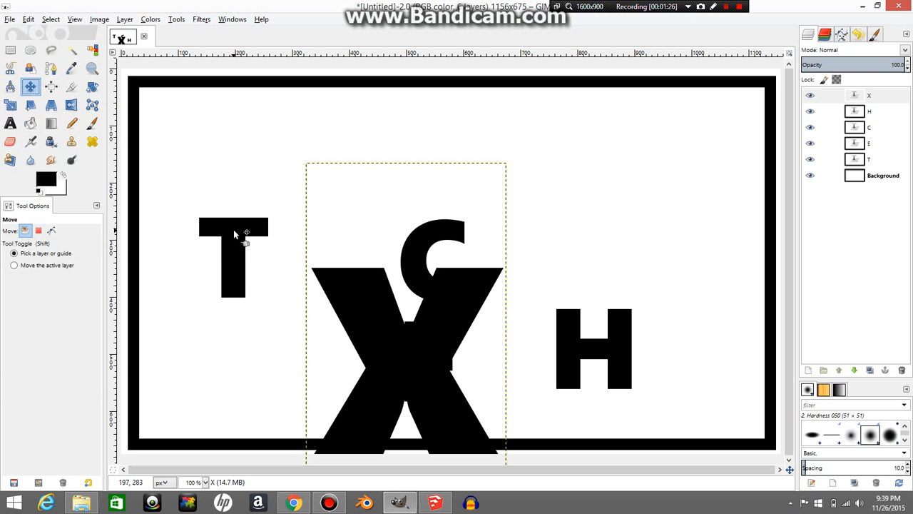
{"action": "left_click_drag", "start_coordinate": [235, 233], "coordinate": [178, 104]}
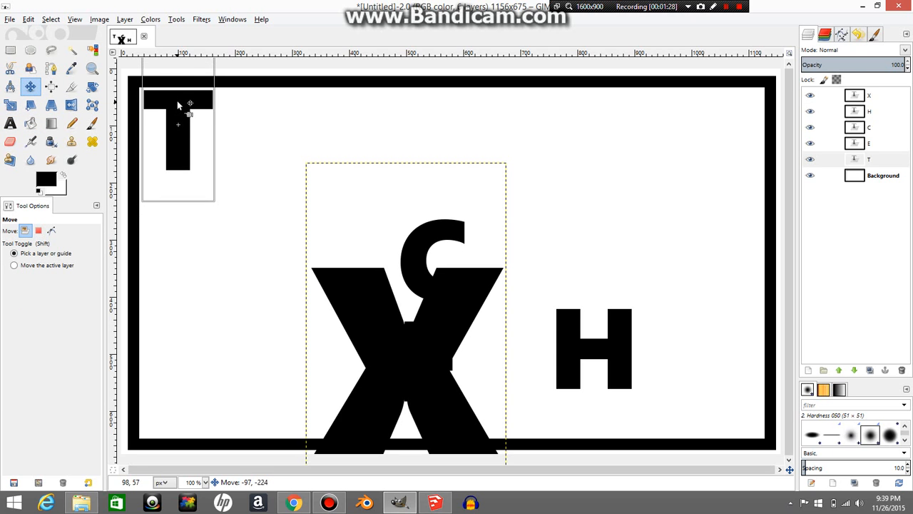
{"action": "left_click_drag", "start_coordinate": [433, 331], "coordinate": [282, 300]}
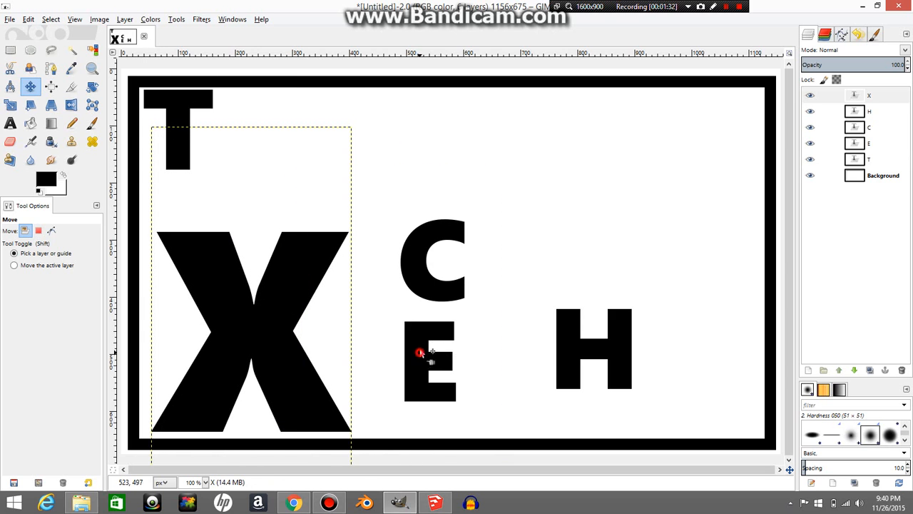
{"action": "left_click_drag", "start_coordinate": [421, 353], "coordinate": [284, 126]}
{"action": "left_click_drag", "start_coordinate": [424, 248], "coordinate": [433, 120]}
{"action": "left_click_drag", "start_coordinate": [587, 345], "coordinate": [575, 133]}
{"action": "left_click_drag", "start_coordinate": [449, 164], "coordinate": [443, 165]}
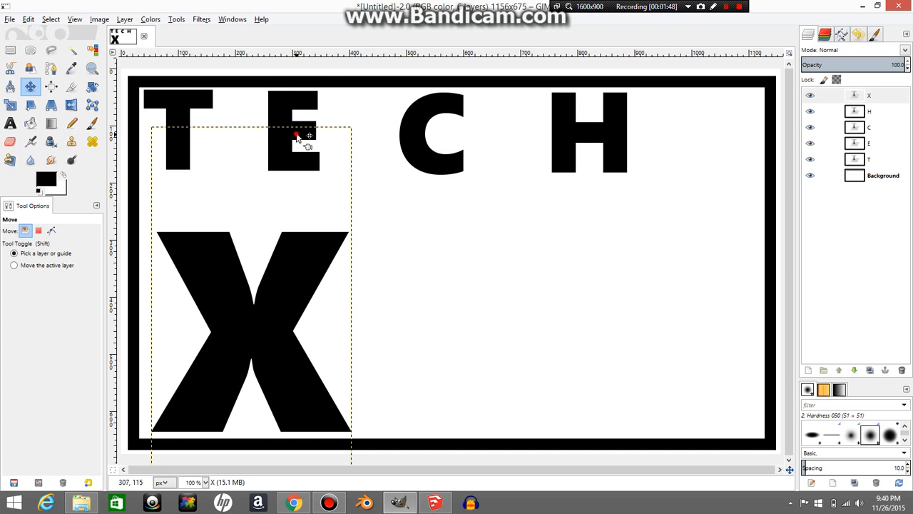
{"action": "left_click_drag", "start_coordinate": [297, 138], "coordinate": [303, 137]}
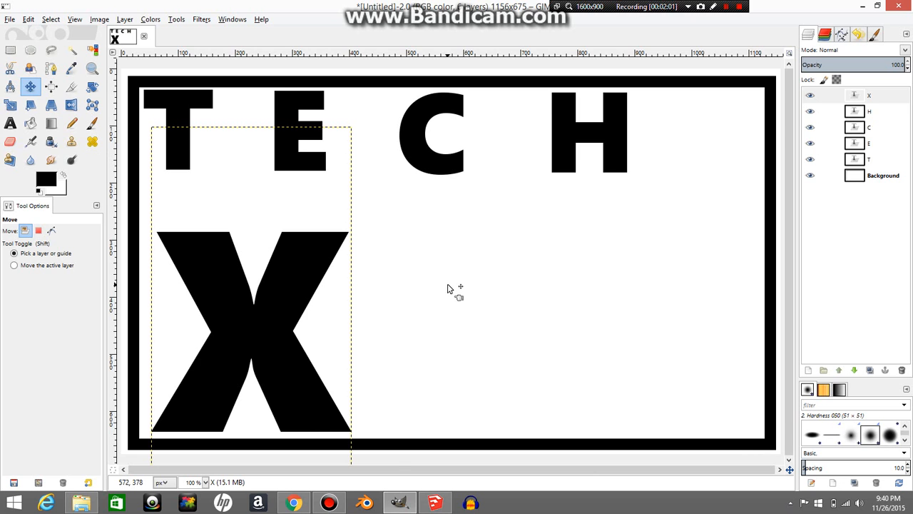
Switch to Chrome and copy the enlarged computer monitor silhouette from the image results
{"action": "left_click", "coordinate": [292, 505]}
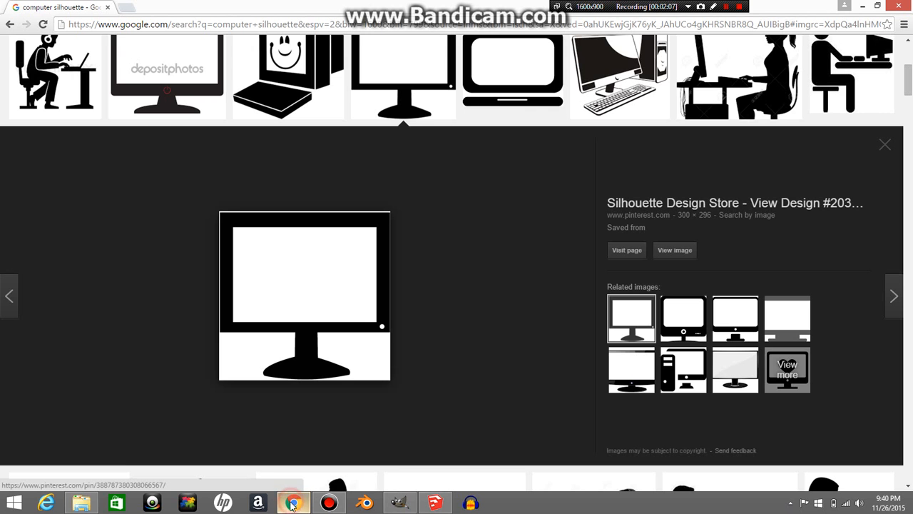
{"action": "right_click", "coordinate": [289, 284]}
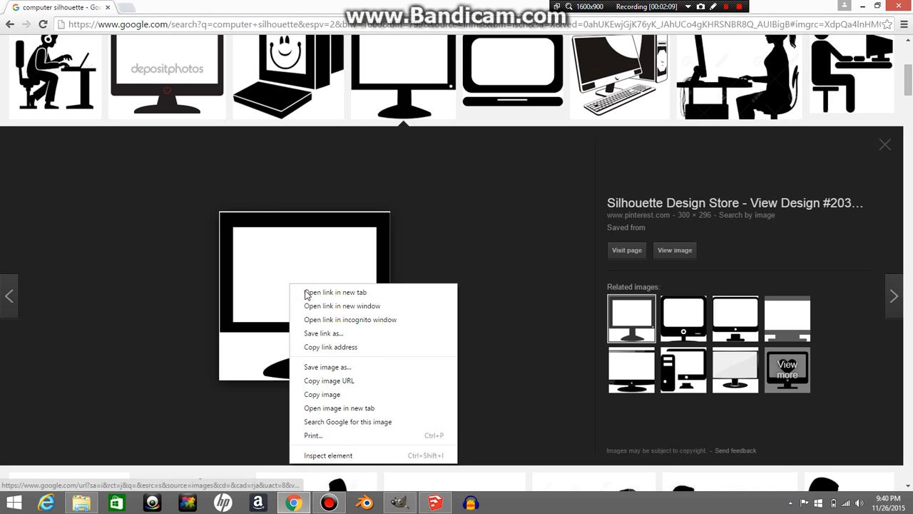
{"action": "left_click", "coordinate": [345, 394]}
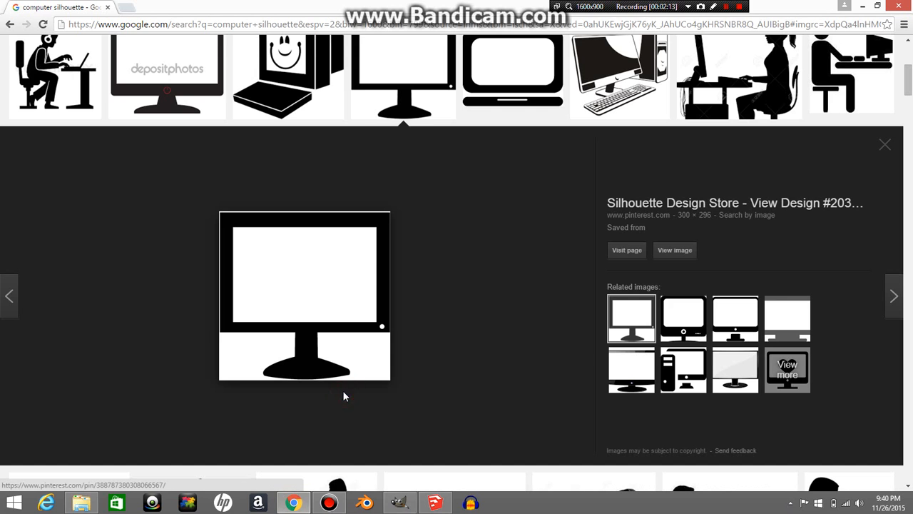
Switch back to GIMP and paste the copied monitor silhouette as a new image
{"action": "left_click", "coordinate": [403, 500]}
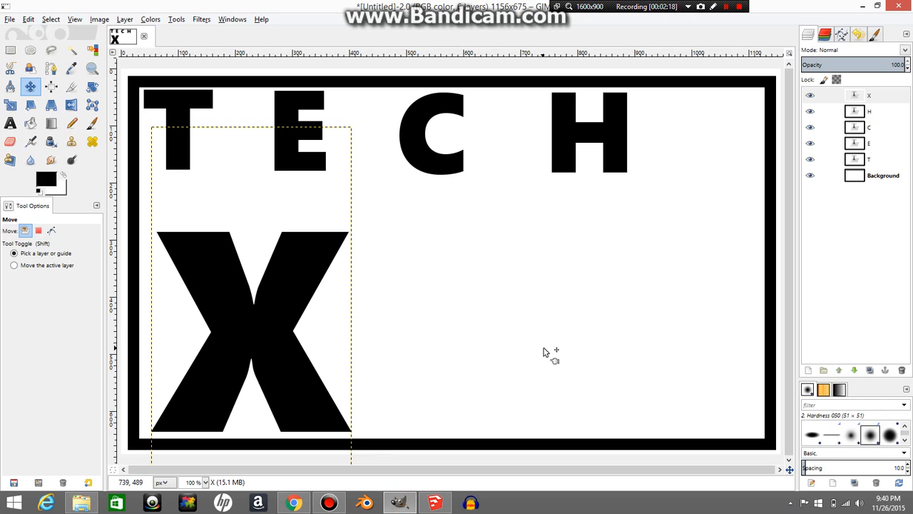
{"action": "right_click", "coordinate": [543, 350]}
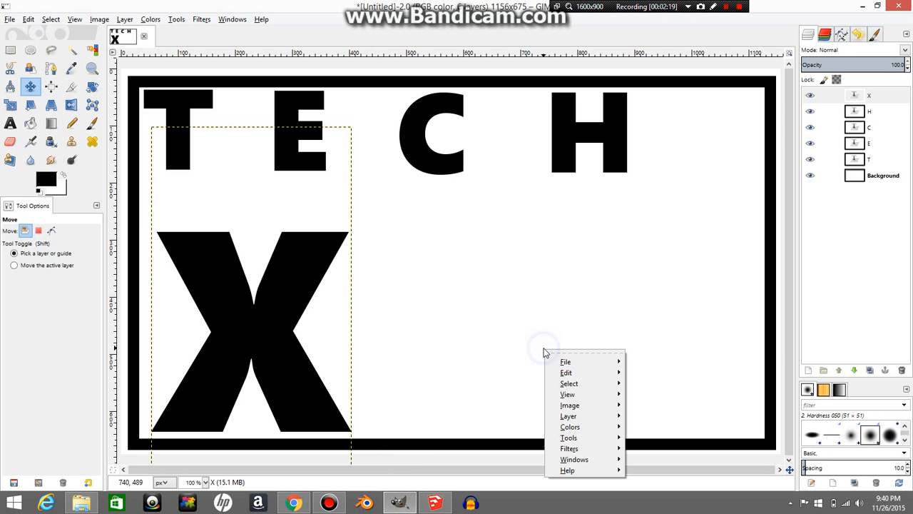
{"action": "mouse_move", "coordinate": [571, 372]}
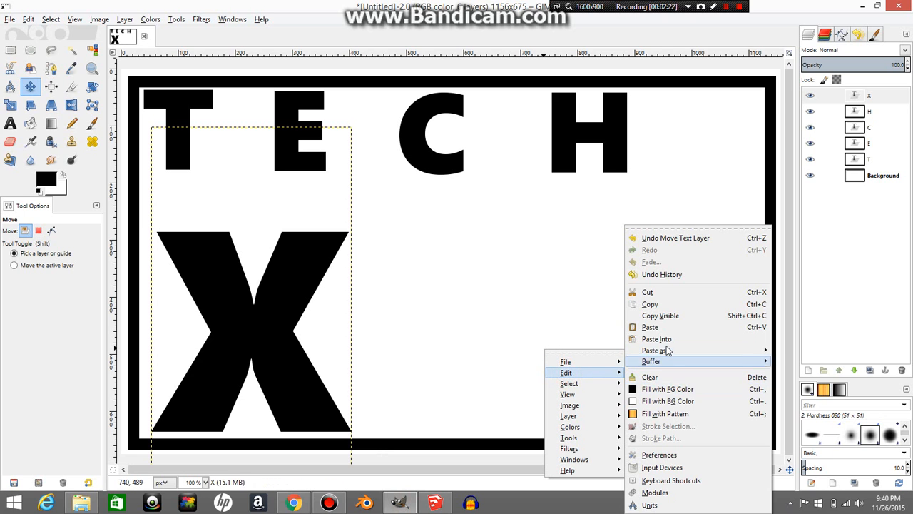
{"action": "mouse_move", "coordinate": [670, 357]}
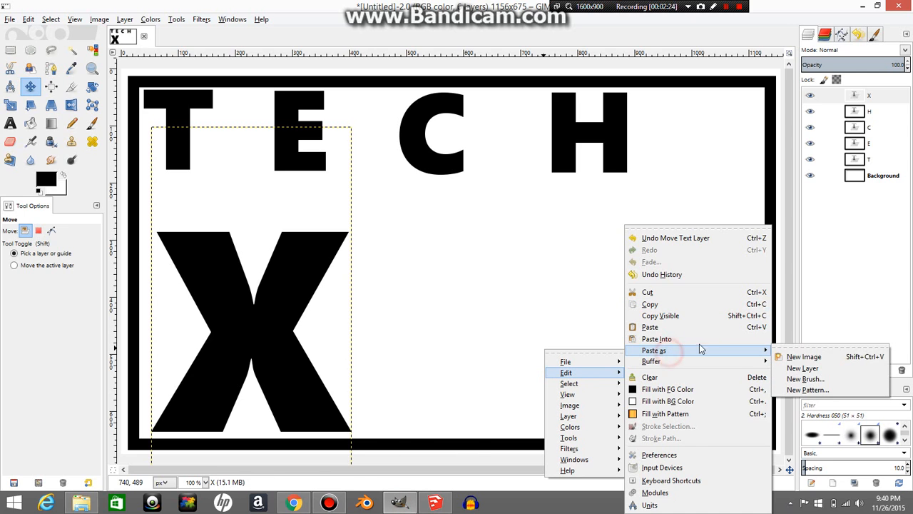
{"action": "left_click", "coordinate": [791, 352]}
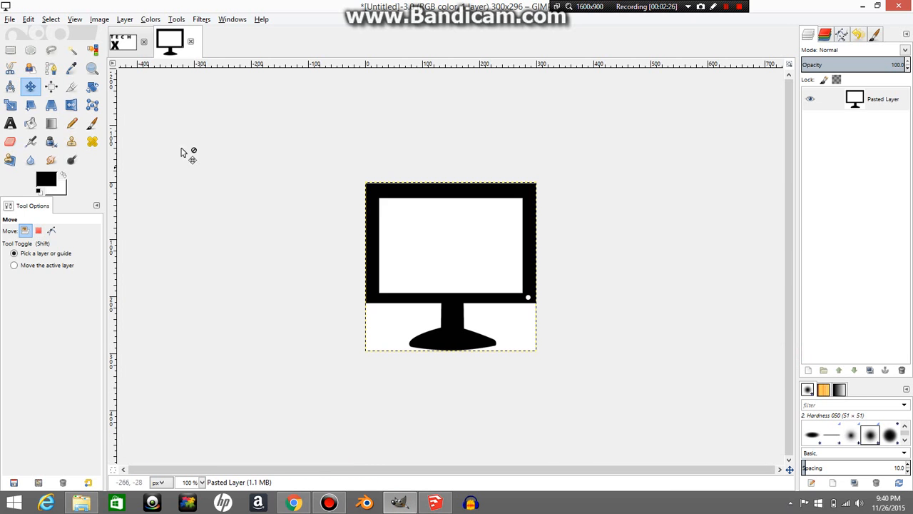
Select the black monitor shape by color and copy it
{"action": "left_click", "coordinate": [55, 21]}
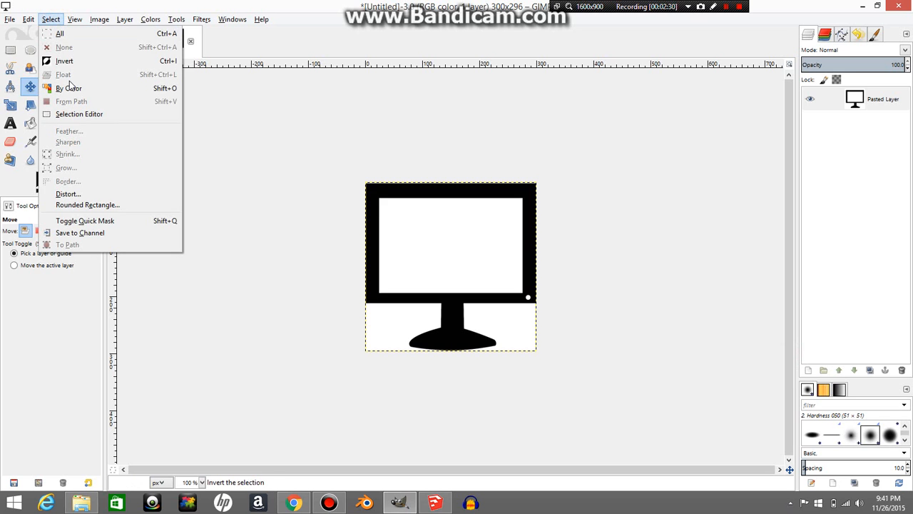
{"action": "left_click", "coordinate": [69, 87]}
{"action": "left_click", "coordinate": [378, 223]}
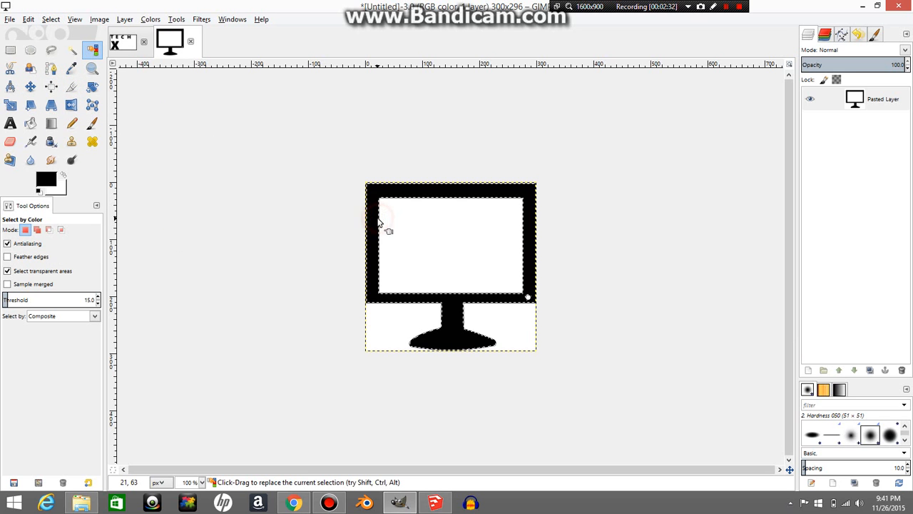
{"action": "right_click", "coordinate": [377, 221]}
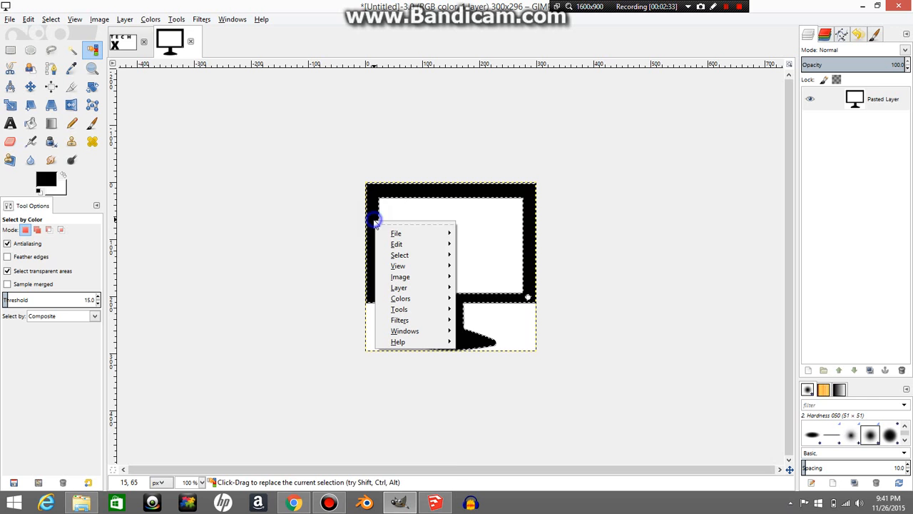
{"action": "left_click", "coordinate": [403, 243]}
{"action": "left_click", "coordinate": [488, 303]}
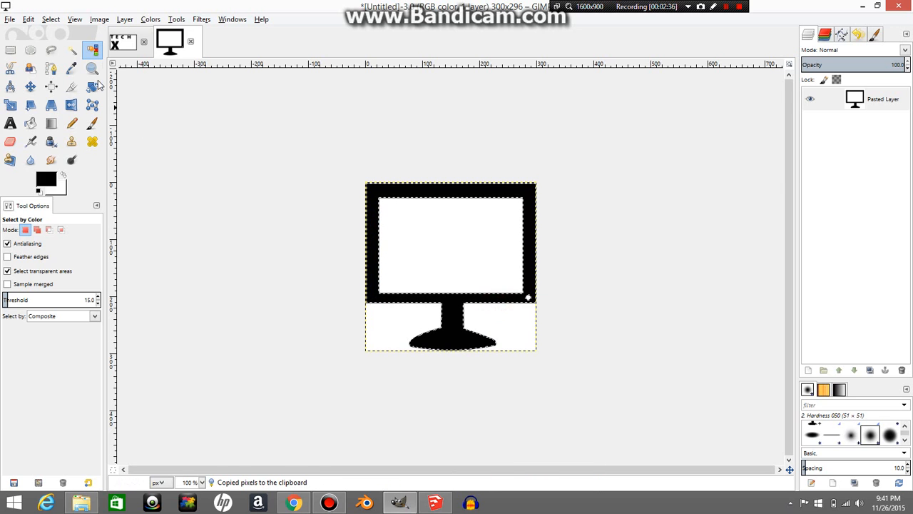
Paste the copied monitor silhouette as a new layer in the TECH X image
{"action": "left_click", "coordinate": [114, 47]}
{"action": "right_click", "coordinate": [469, 287]}
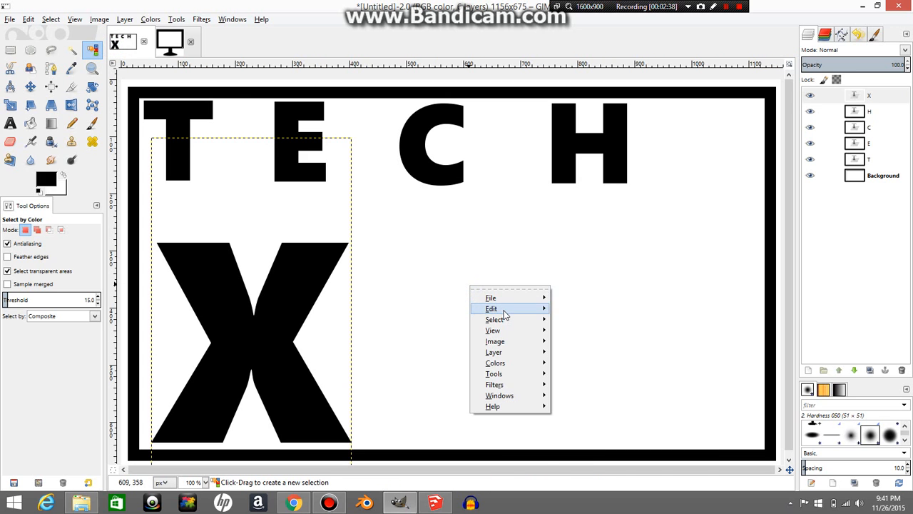
{"action": "left_click", "coordinate": [498, 310]}
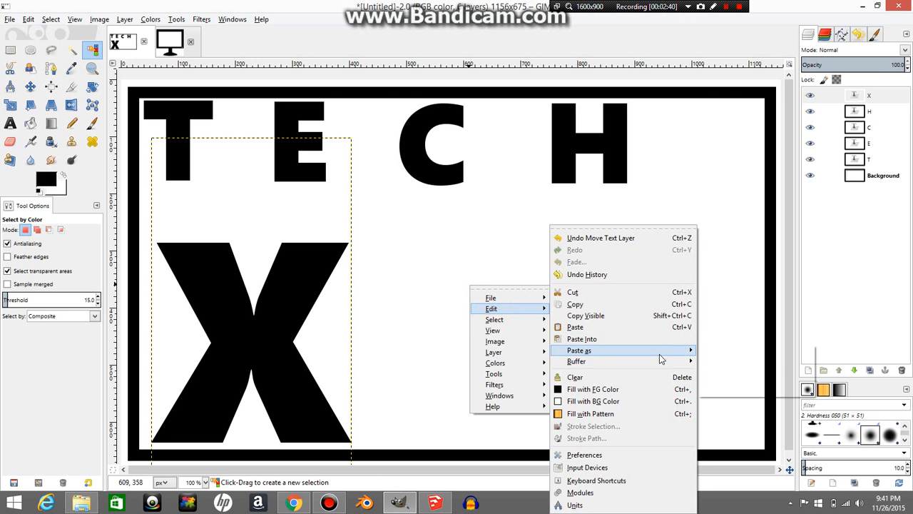
{"action": "left_click", "coordinate": [659, 355]}
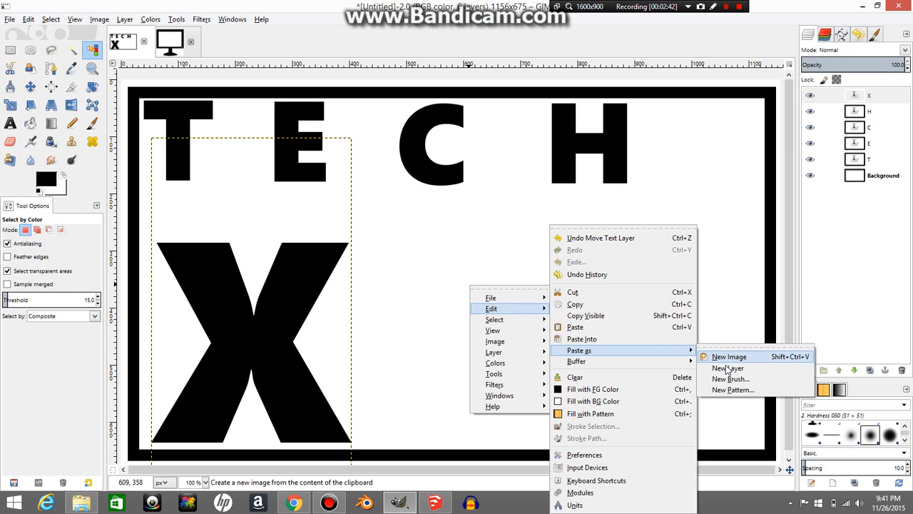
{"action": "left_click", "coordinate": [726, 365]}
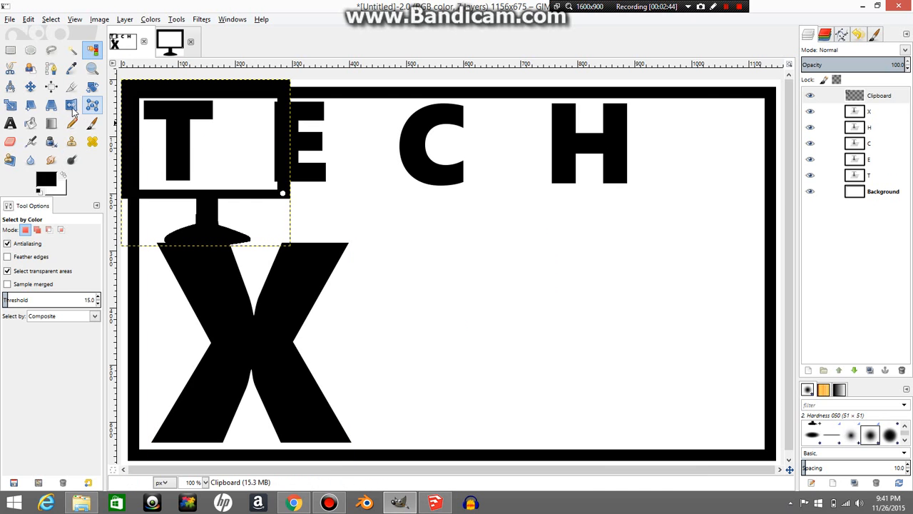
Move the monitor to the frame's lower-right corner and try to scale it up to about 535 × 432 px
{"action": "left_click", "coordinate": [30, 87]}
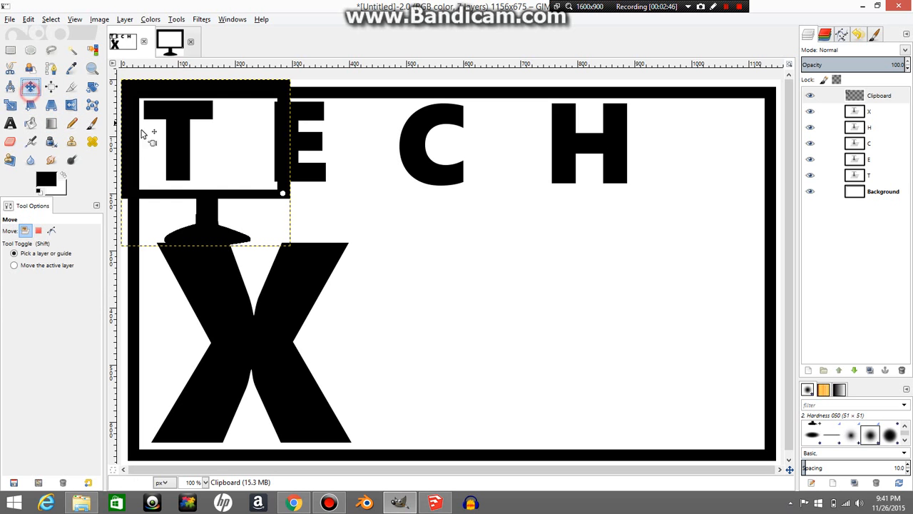
{"action": "left_click_drag", "start_coordinate": [140, 146], "coordinate": [590, 337]}
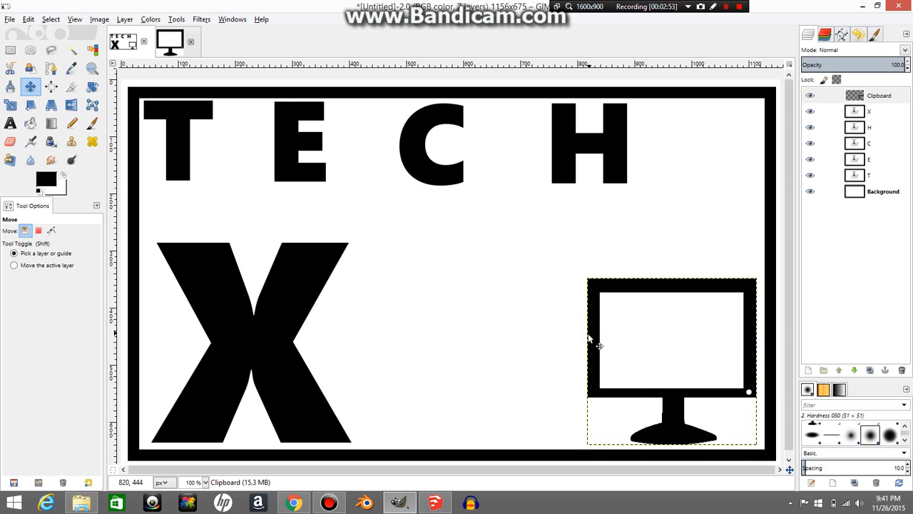
{"action": "left_click", "coordinate": [15, 107]}
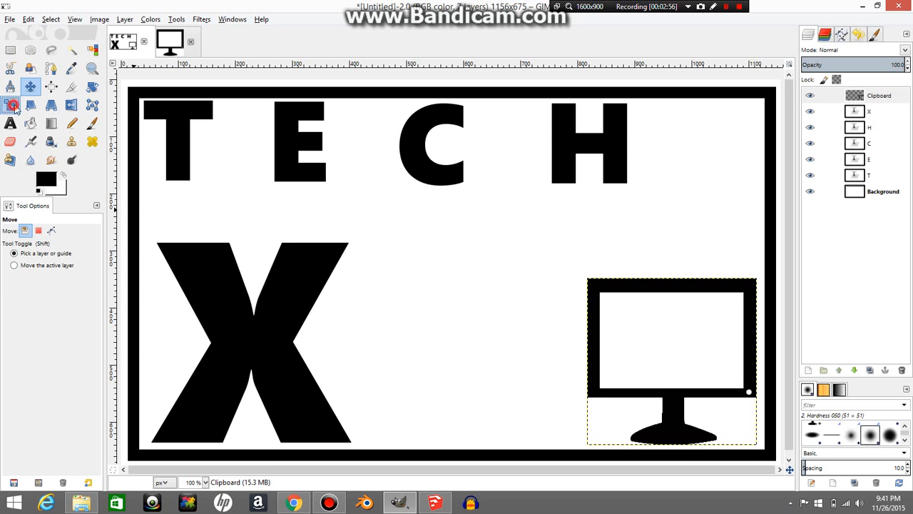
{"action": "left_click", "coordinate": [597, 307]}
{"action": "left_click_drag", "start_coordinate": [503, 281], "coordinate": [465, 230]}
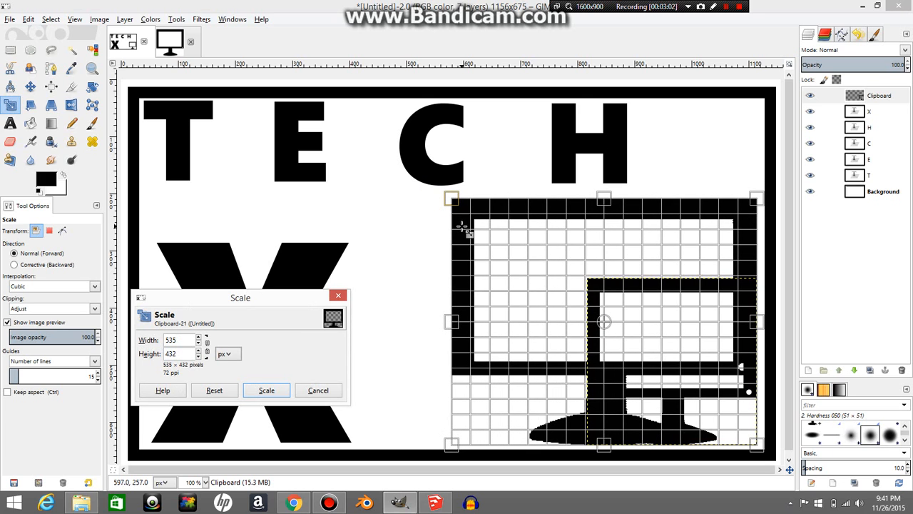
{"action": "left_click", "coordinate": [267, 391]}
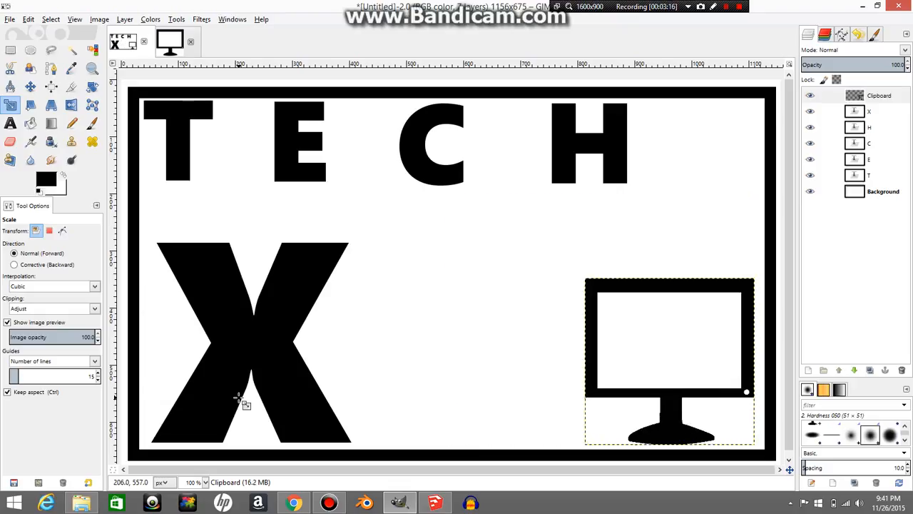
Undo the scaling, move and pasting of the monitor layer
{"action": "key", "text": "ctrl+z"}
{"action": "key", "text": "ctrl+z"}
{"action": "key", "text": "ctrl+z"}
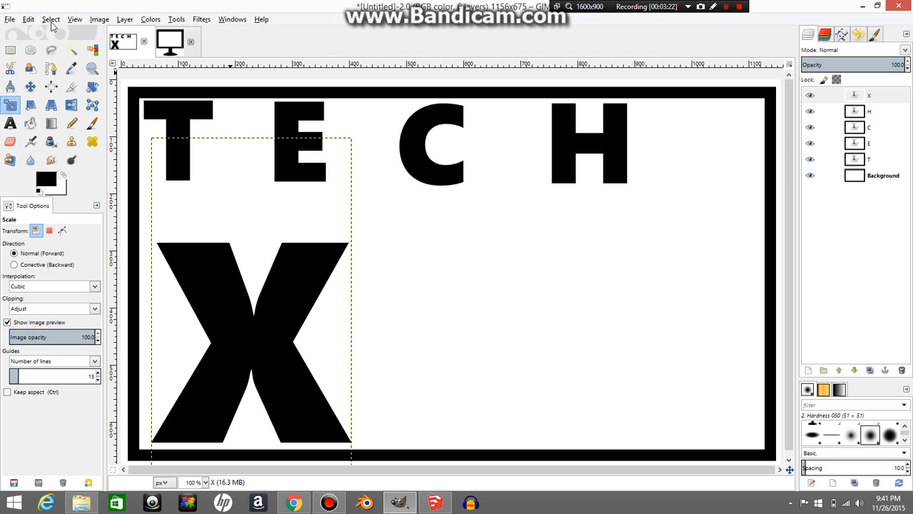
Open laptop-computer-silhouette-vector-698220.jpg from the Gimp Files folder on the Desktop
{"action": "left_click", "coordinate": [10, 19]}
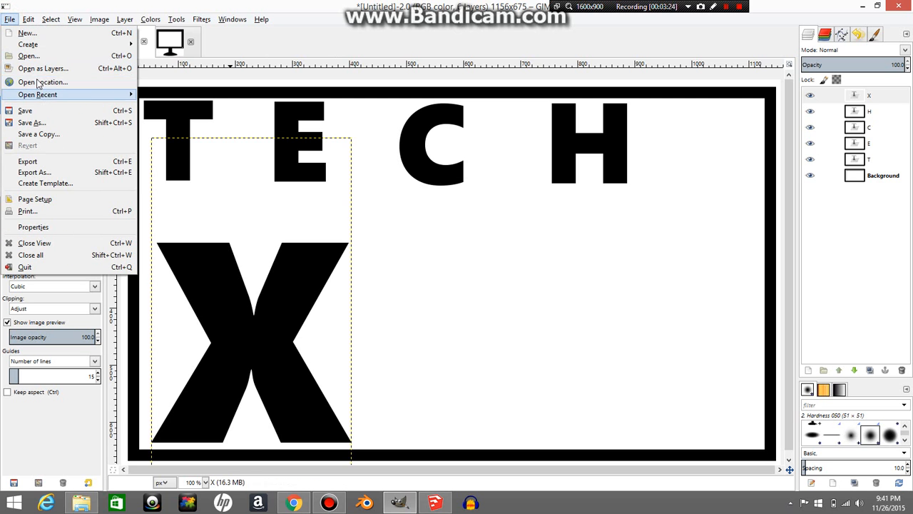
{"action": "left_click", "coordinate": [28, 56]}
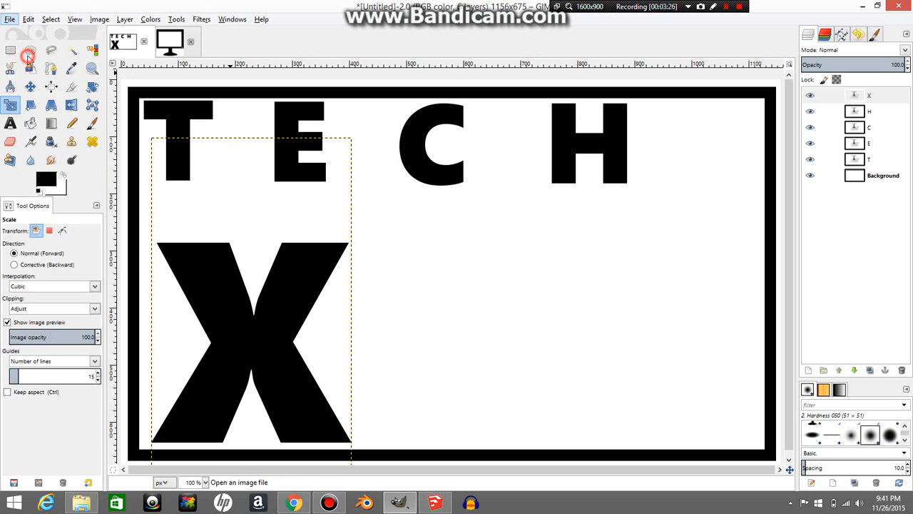
{"action": "left_click", "coordinate": [34, 107]}
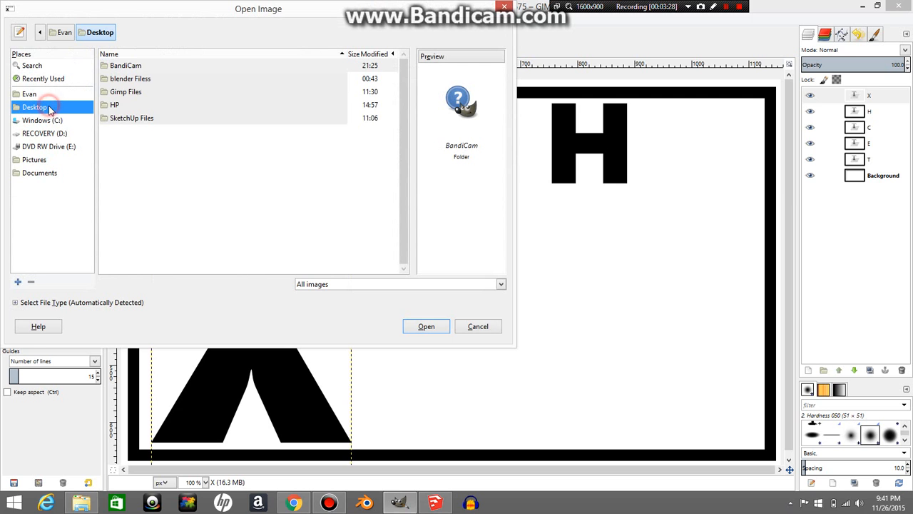
{"action": "double_click", "coordinate": [141, 96]}
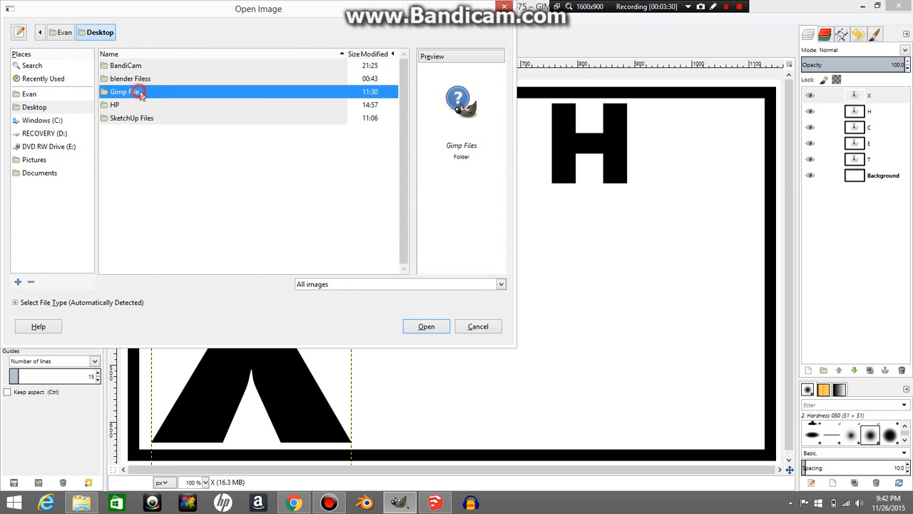
{"action": "double_click", "coordinate": [143, 82]}
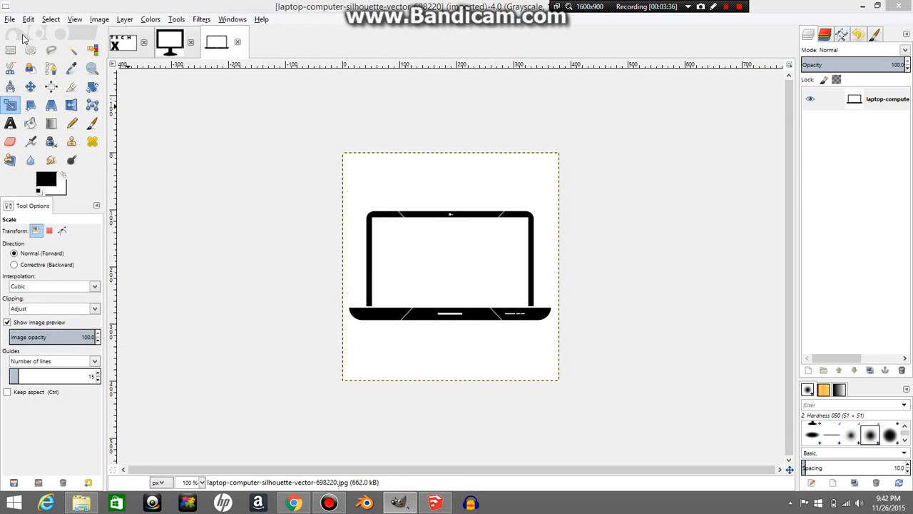
Select the black laptop shape by color and copy it
{"action": "left_click", "coordinate": [50, 20]}
{"action": "left_click", "coordinate": [93, 90]}
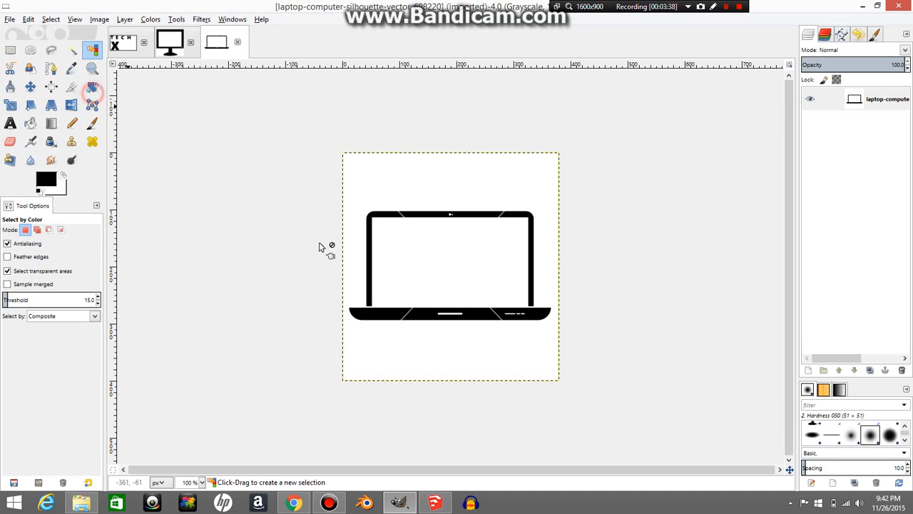
{"action": "left_click", "coordinate": [369, 271]}
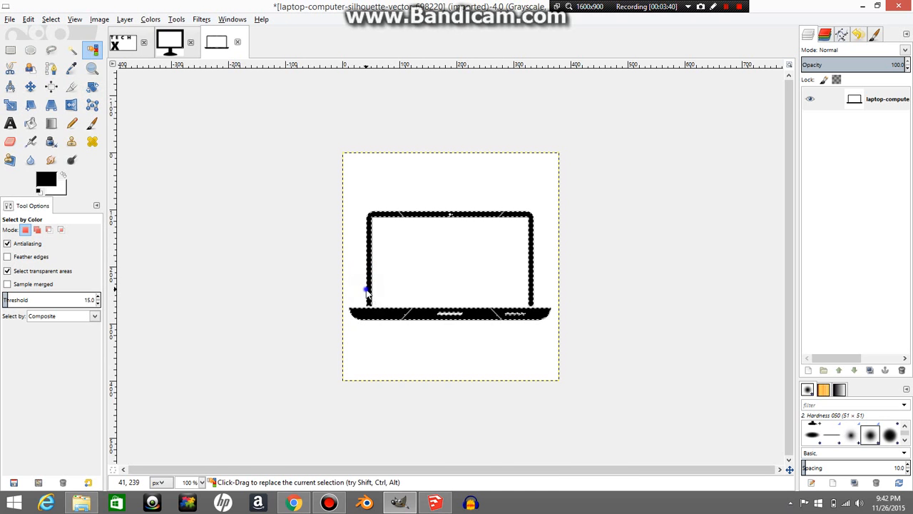
{"action": "right_click", "coordinate": [368, 293]}
{"action": "mouse_move", "coordinate": [403, 314]}
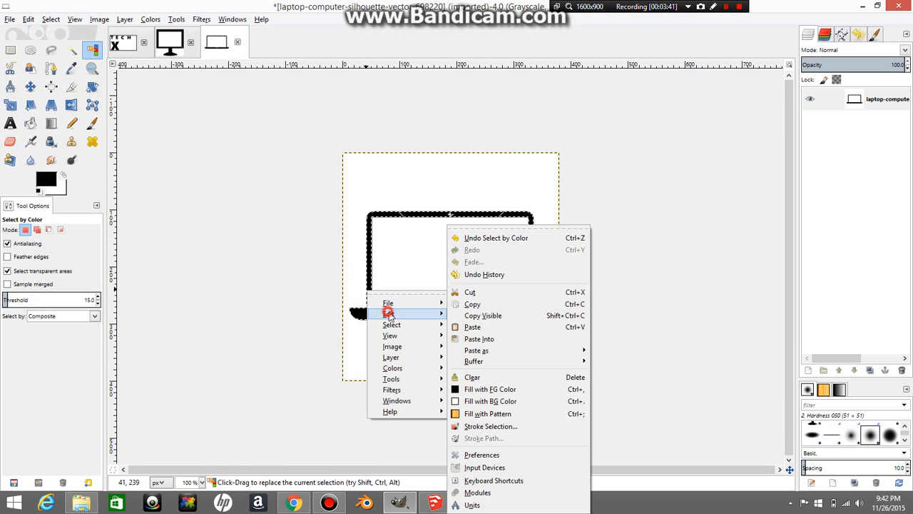
{"action": "left_click", "coordinate": [491, 304]}
Return to the TECH X image and paste the copied laptop silhouette as a new image
{"action": "left_click", "coordinate": [123, 43]}
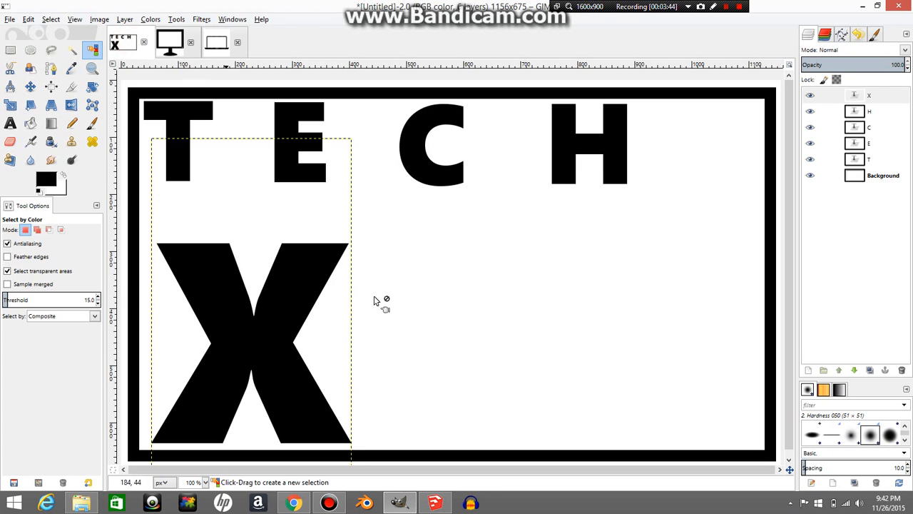
{"action": "right_click", "coordinate": [438, 311]}
{"action": "mouse_move", "coordinate": [462, 334]}
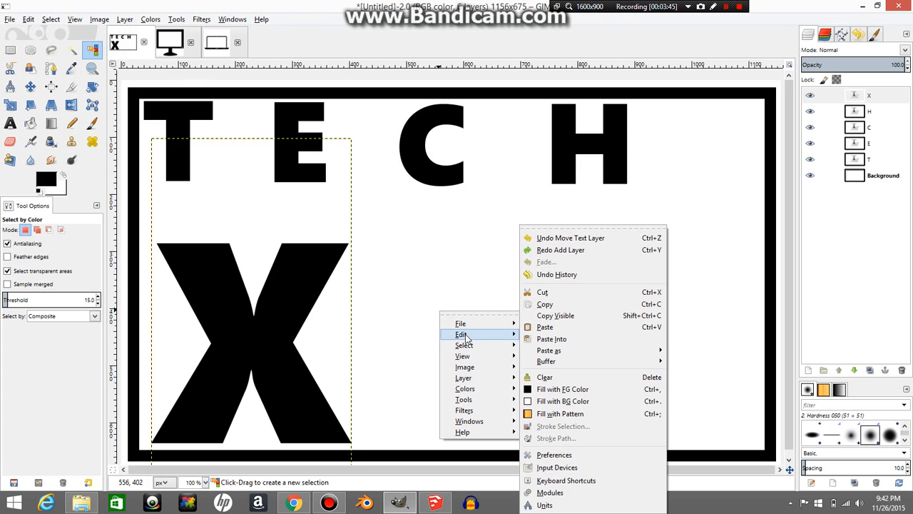
{"action": "left_click", "coordinate": [581, 351]}
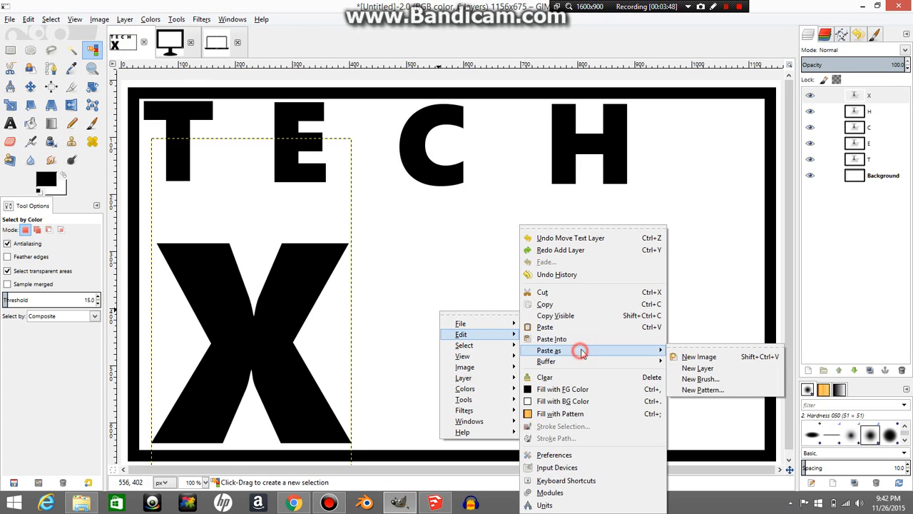
{"action": "left_click", "coordinate": [693, 356]}
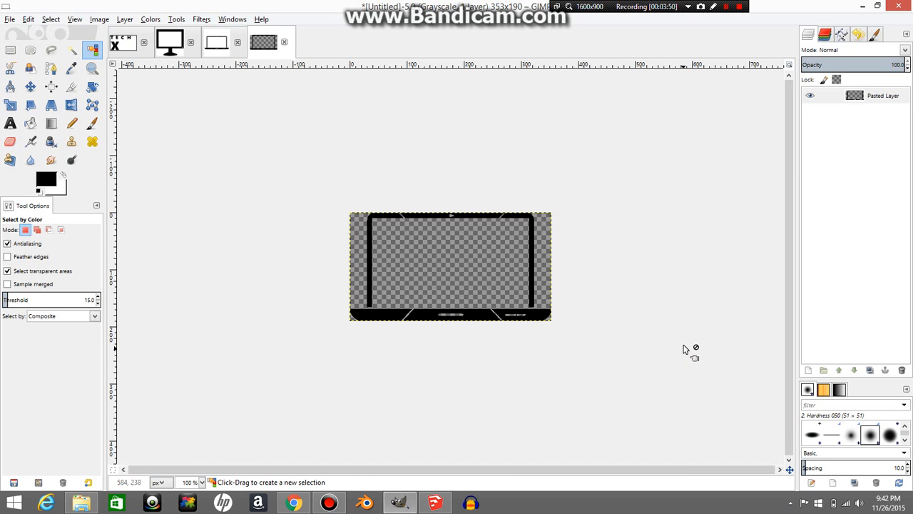
Go back to the TECH X image and paste the laptop silhouette as a new layer
{"action": "left_click", "coordinate": [217, 42]}
{"action": "left_click", "coordinate": [121, 44]}
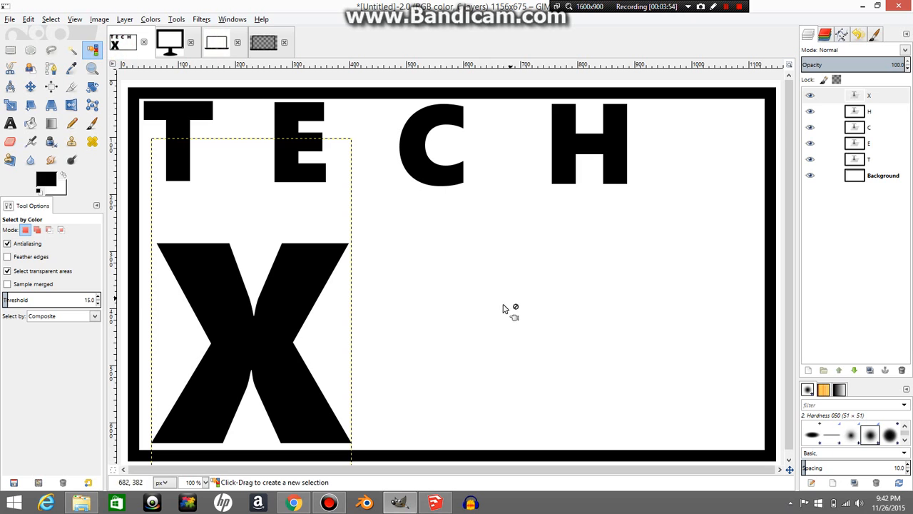
{"action": "left_click", "coordinate": [28, 19]}
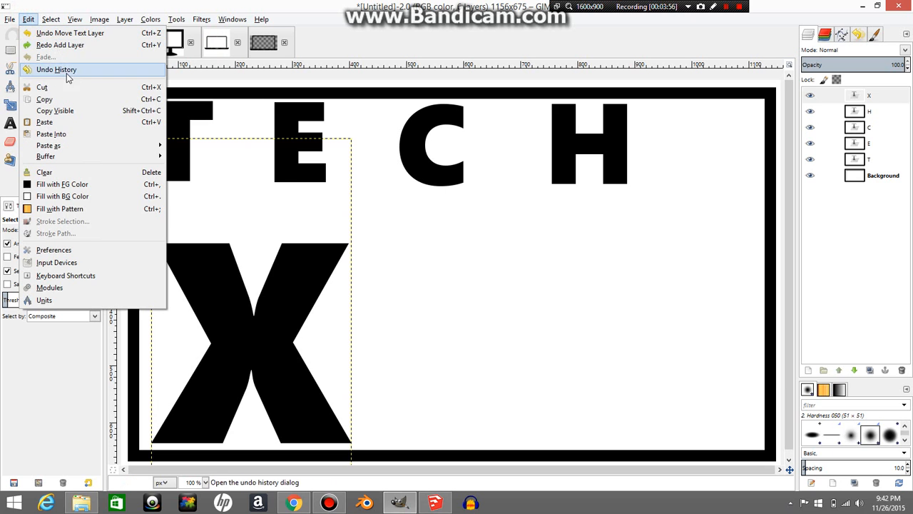
{"action": "left_click", "coordinate": [59, 146]}
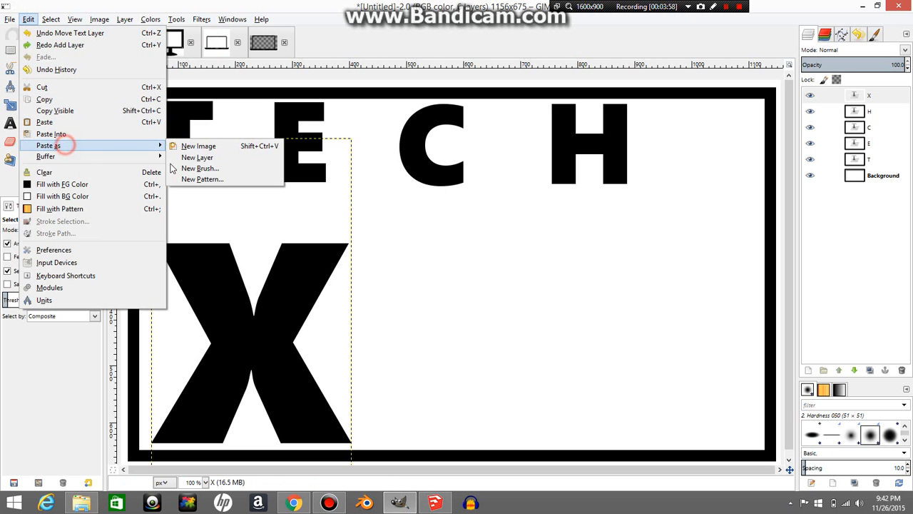
{"action": "left_click", "coordinate": [221, 159]}
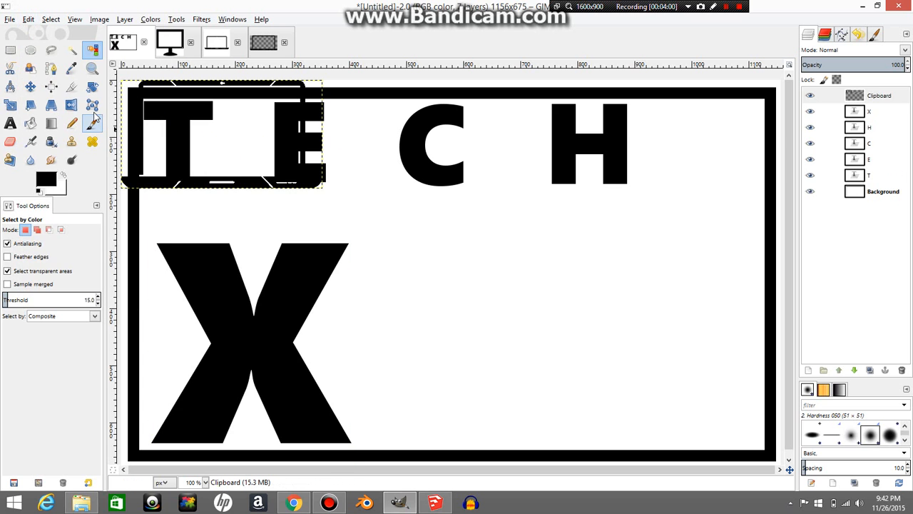
Move the laptop layer to the frame's lower-right corner and scale it up to about 603 × 417 px, filling the space beside the X
{"action": "left_click", "coordinate": [30, 86]}
{"action": "left_click_drag", "start_coordinate": [151, 181], "coordinate": [589, 436]}
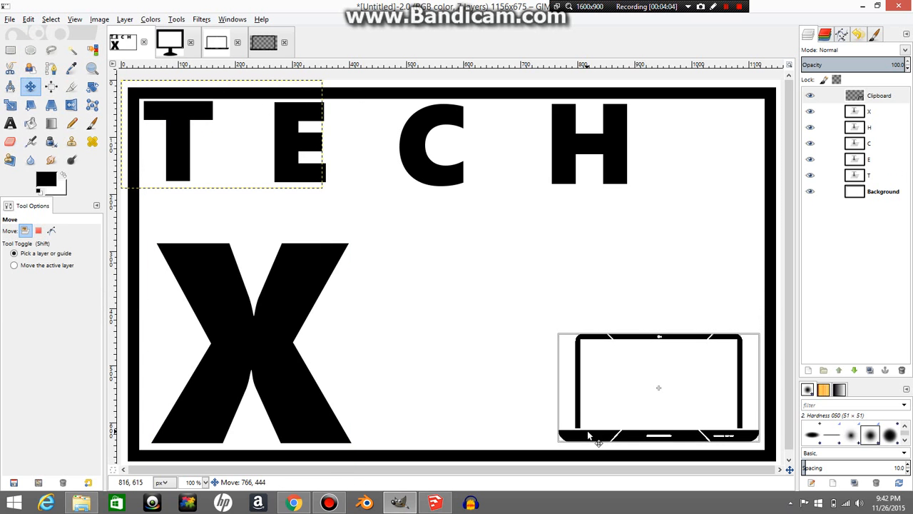
{"action": "left_click", "coordinate": [10, 104]}
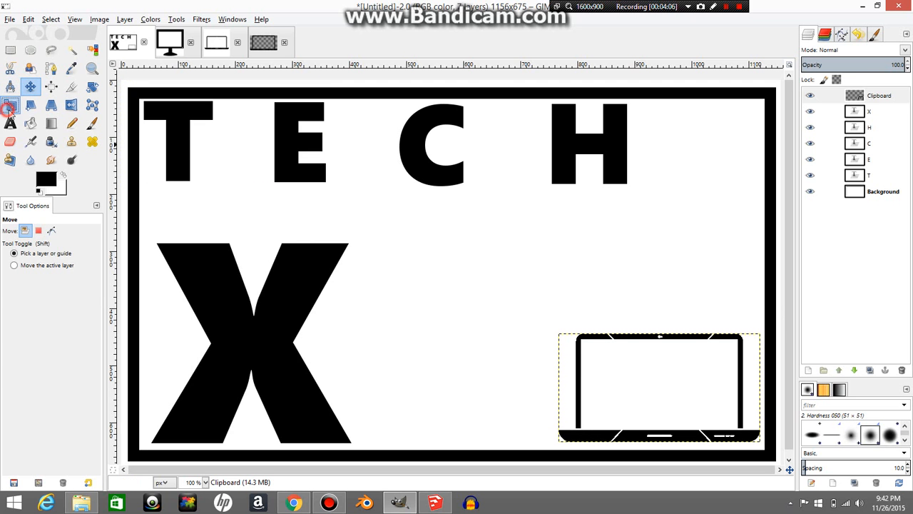
{"action": "left_click_drag", "start_coordinate": [577, 344], "coordinate": [435, 215]}
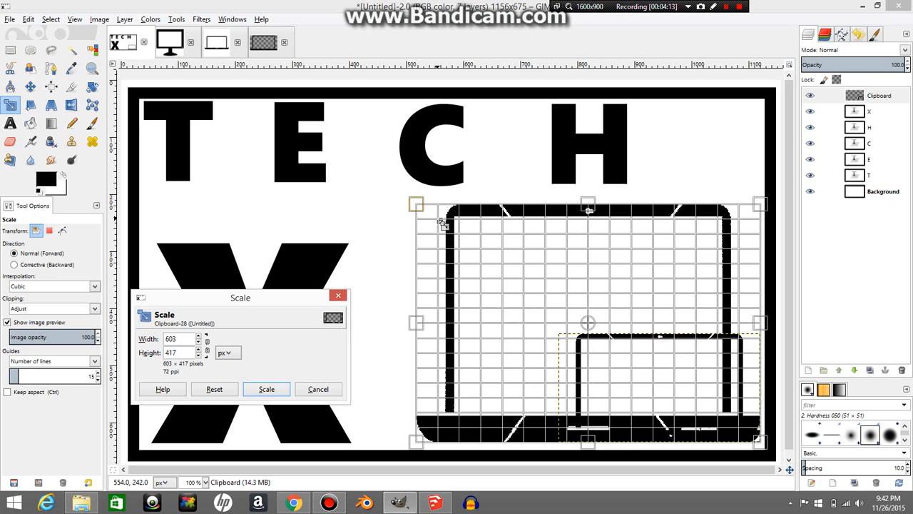
{"action": "left_click", "coordinate": [270, 388]}
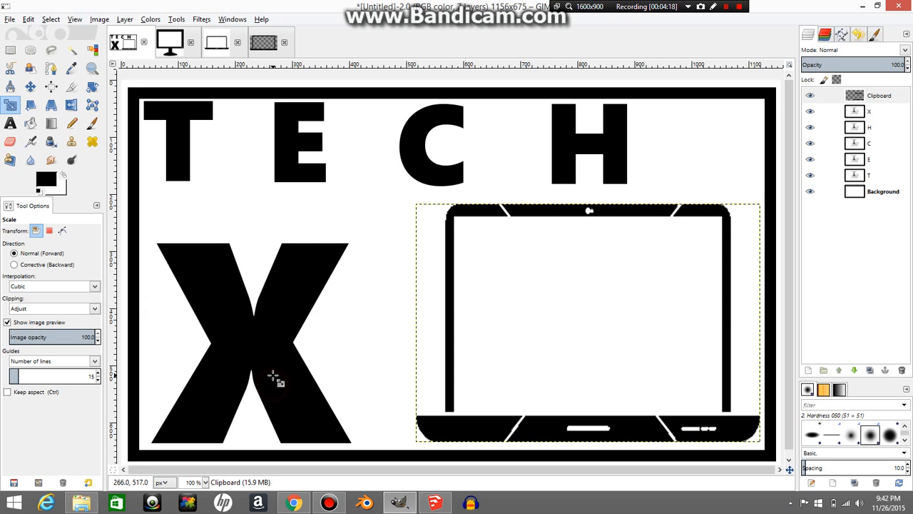